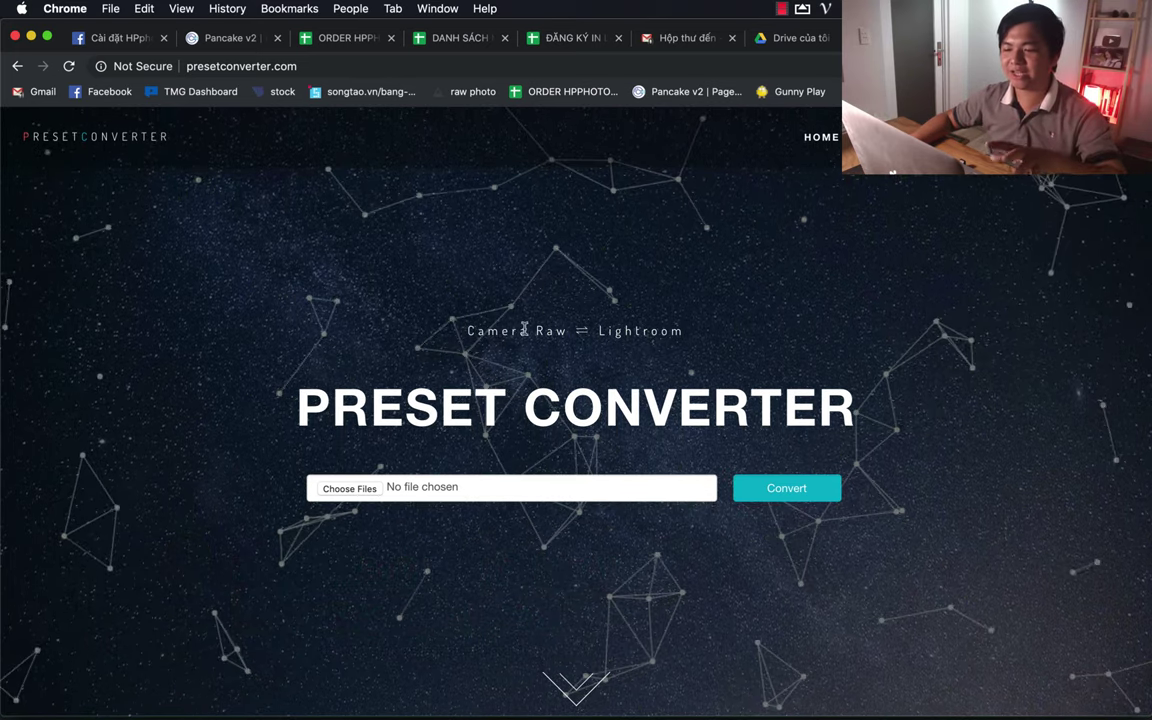
# Choose Deluxe 05.xmp as the preset to convert
pyautogui.scroll(-2, 498, 336)
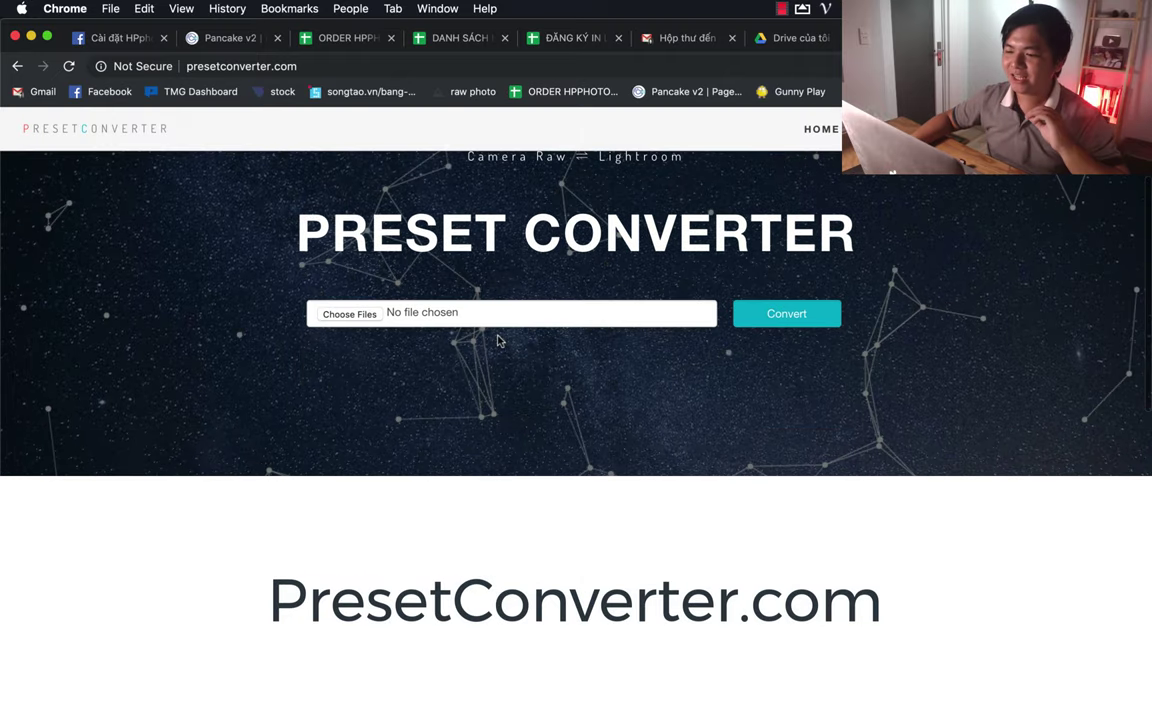
pyautogui.scroll(-5, 498, 340)
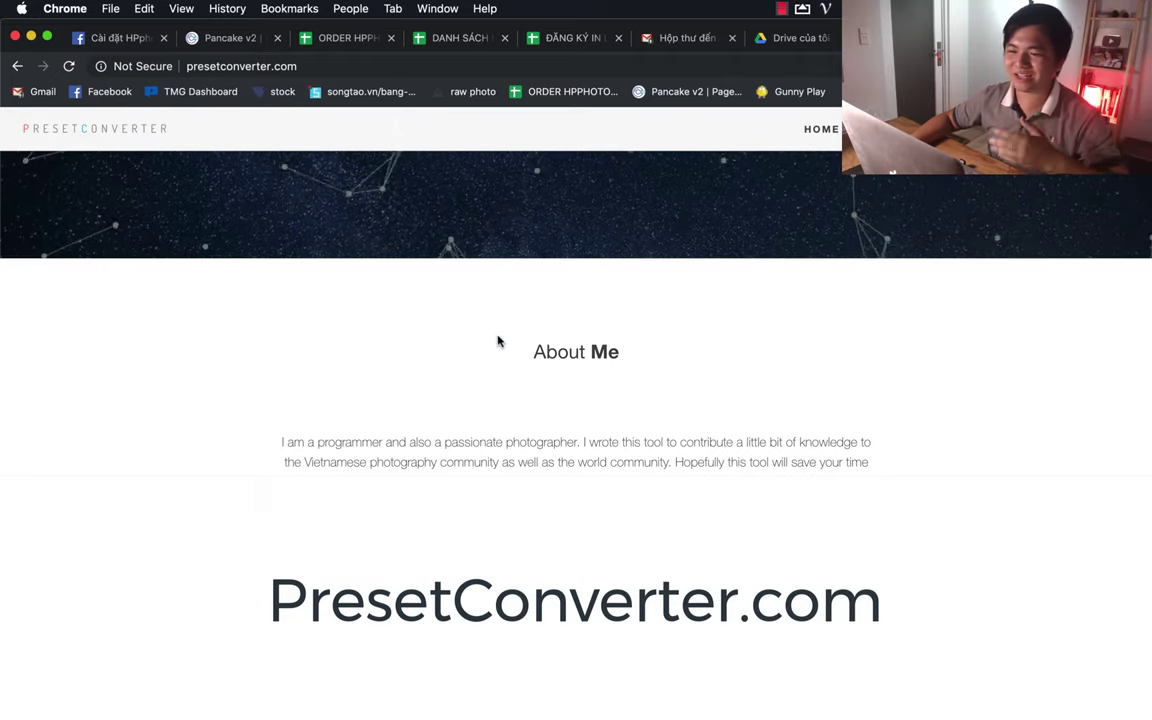
pyautogui.scroll(-5, 498, 340)
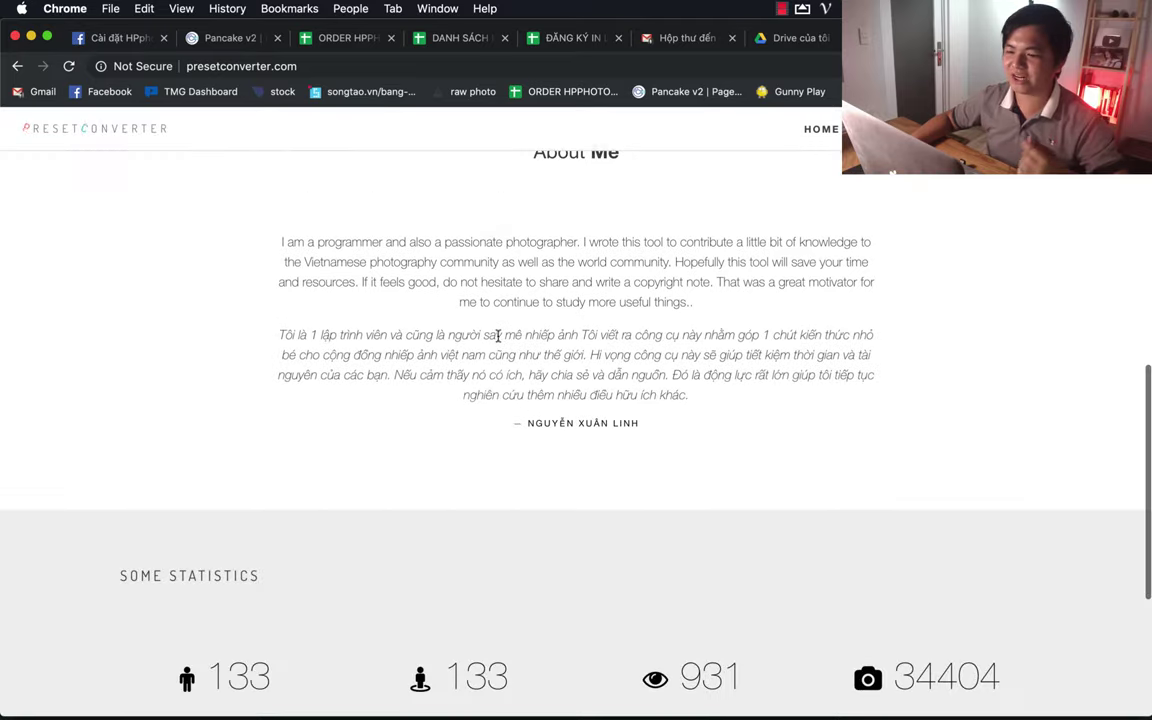
pyautogui.scroll(2, 498, 341)
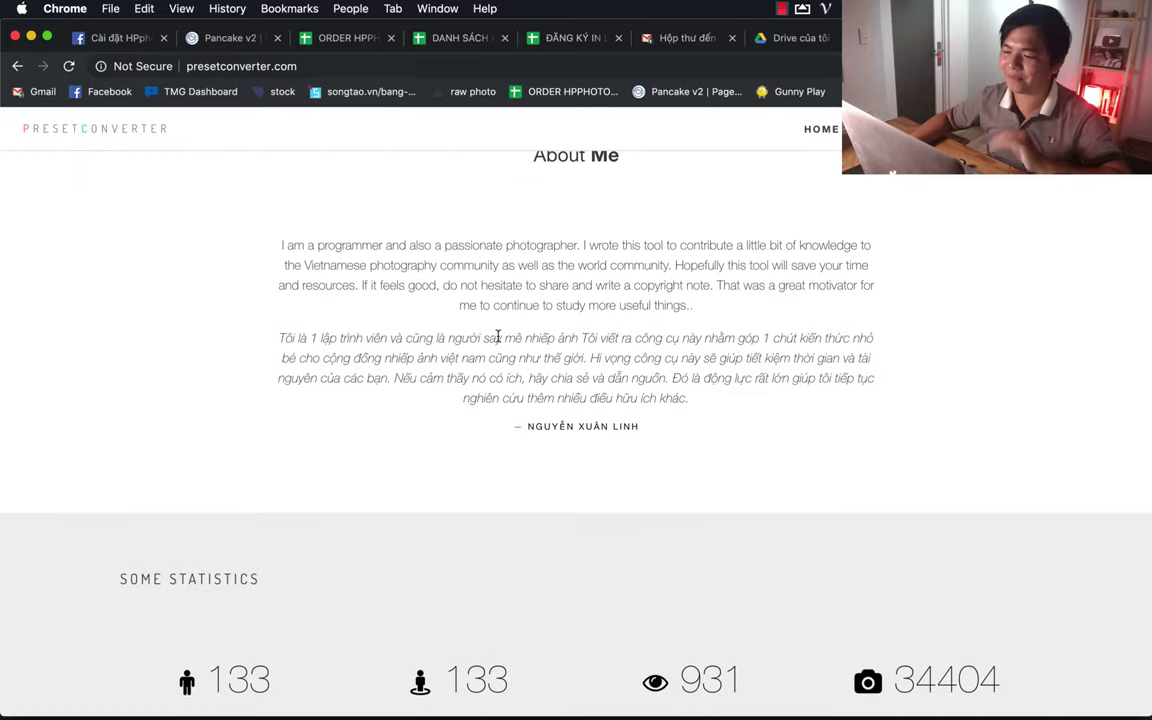
pyautogui.scroll(-5, 498, 337)
pyautogui.scroll(6, 498, 337)
pyautogui.scroll(10, 498, 337)
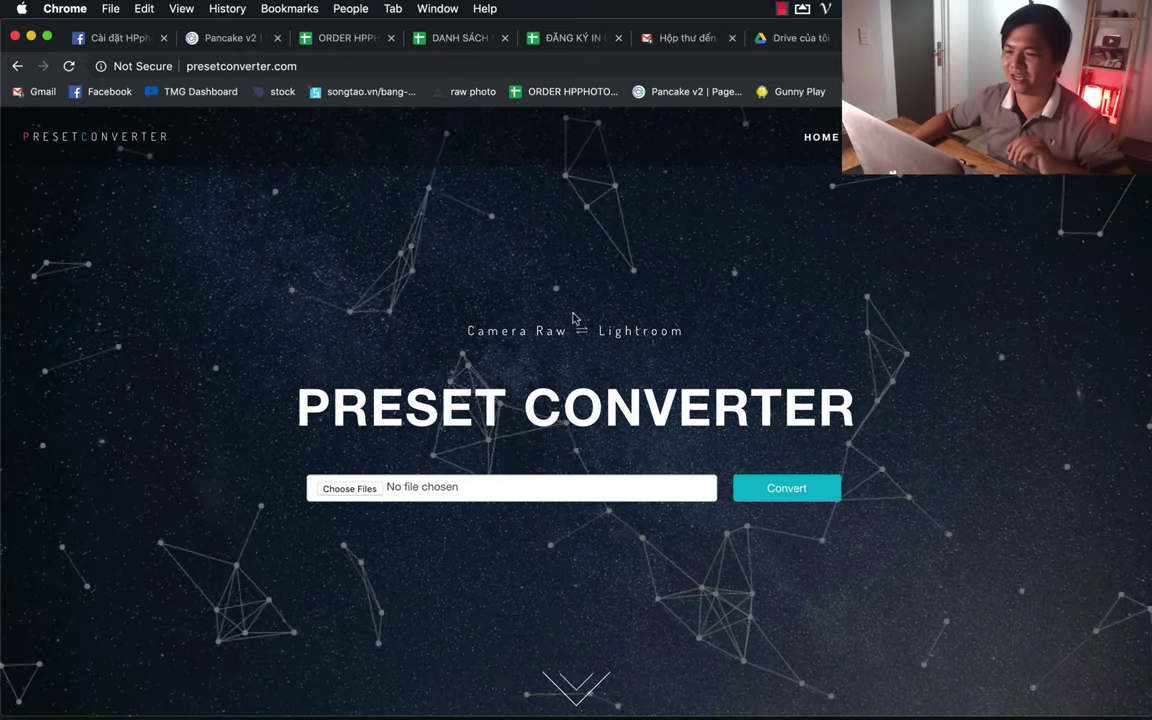
pyautogui.scroll(-1, 538, 363)
pyautogui.click(353, 462)
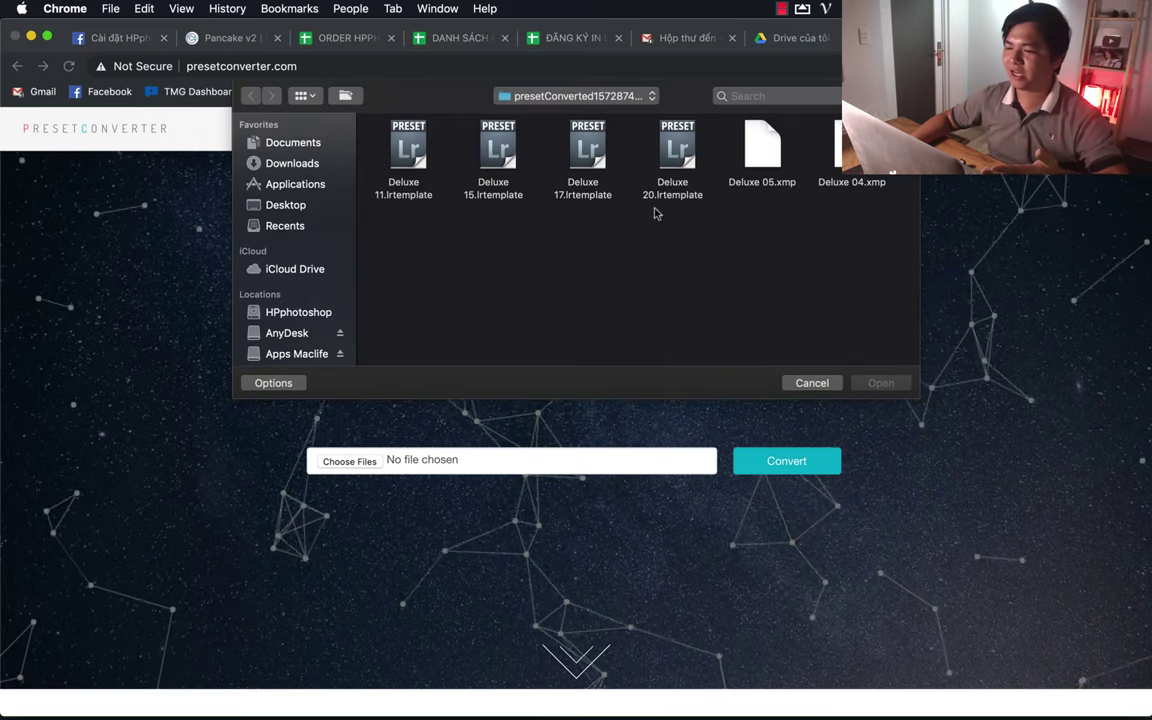
pyautogui.click(762, 155)
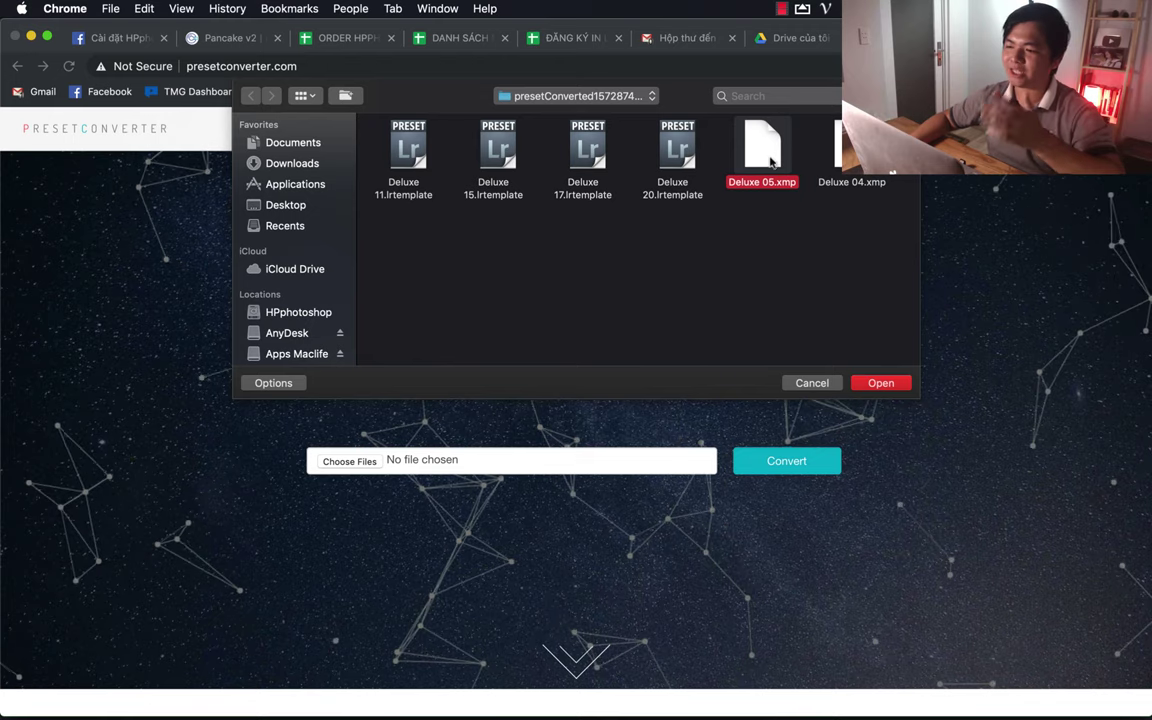
# Convert Deluxe 05.xmp to .lrtemplate and unpack the downloaded zip
pyautogui.click(881, 382)
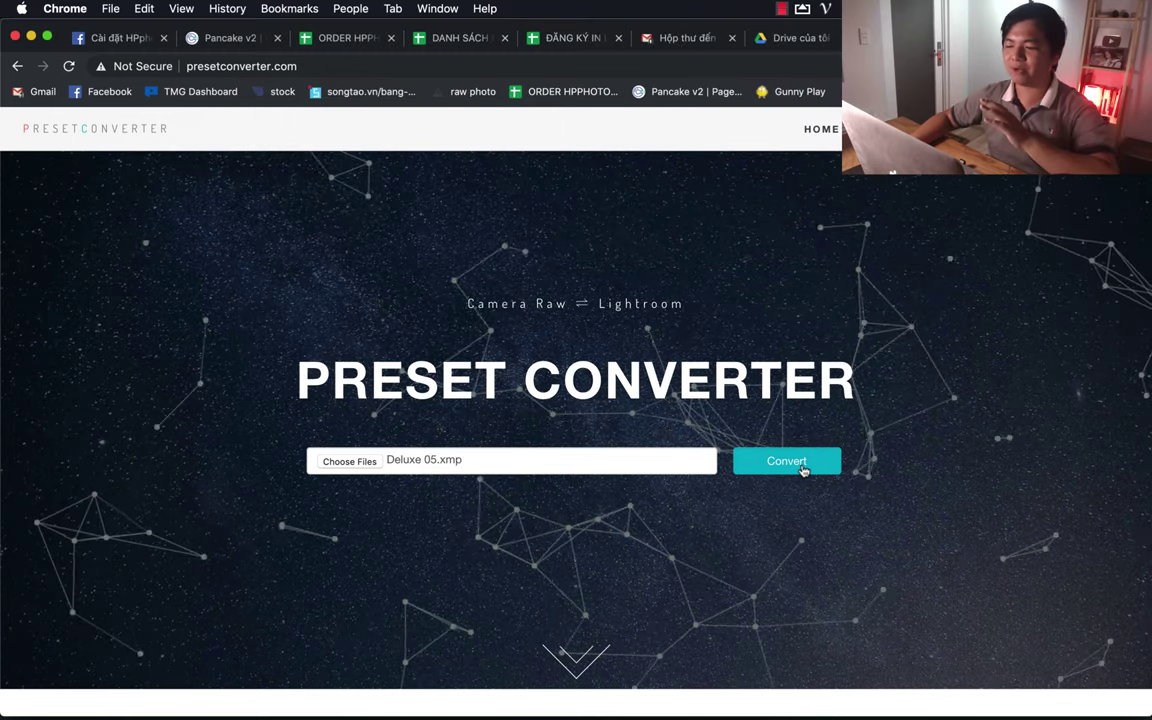
pyautogui.click(805, 468)
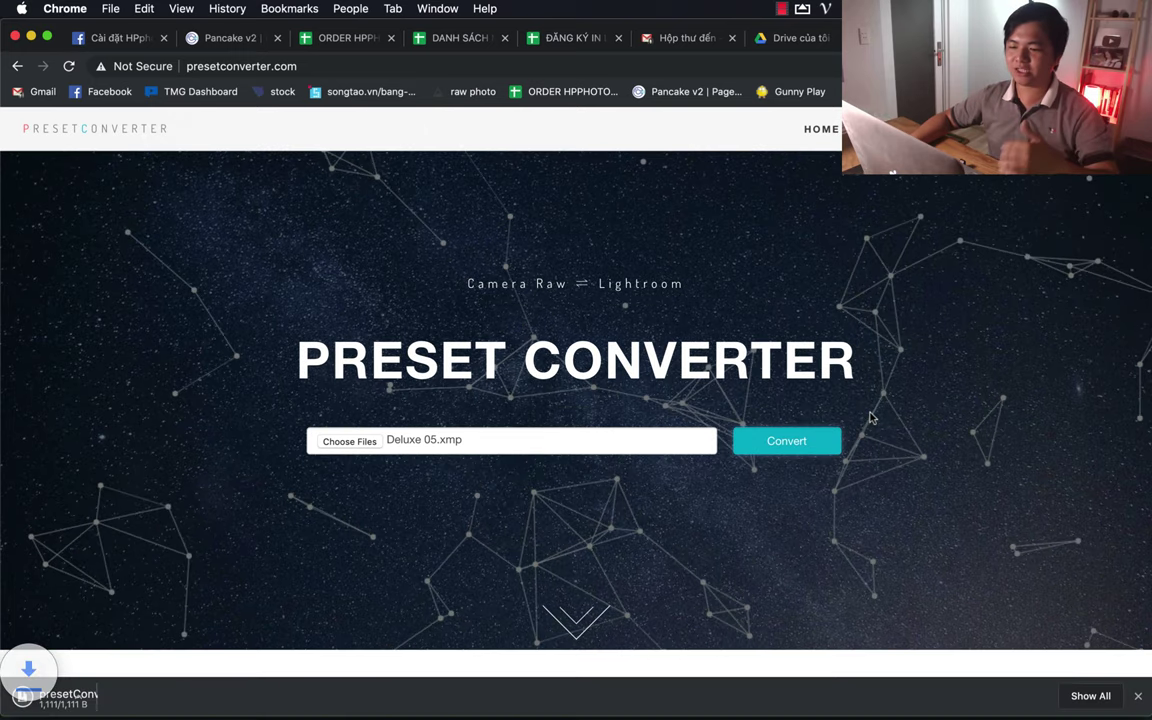
pyautogui.click(66, 692)
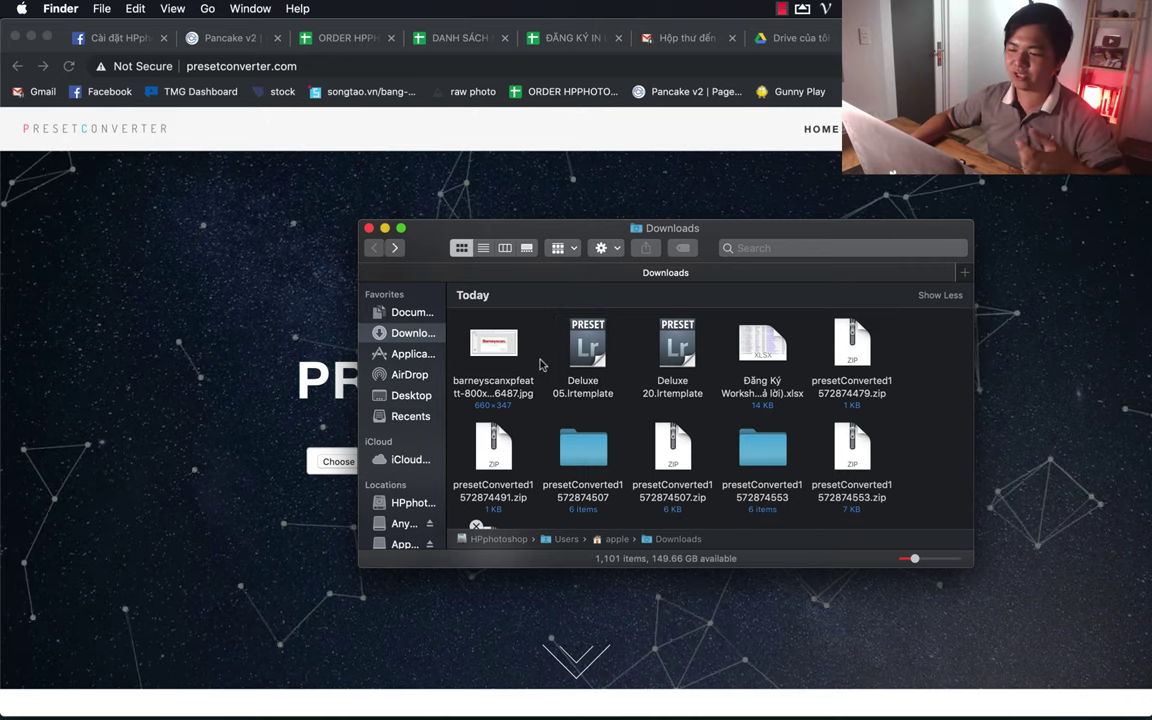
# Close the Downloads window and the converted Deluxe 05 folder window
pyautogui.click(369, 229)
pyautogui.click(898, 319)
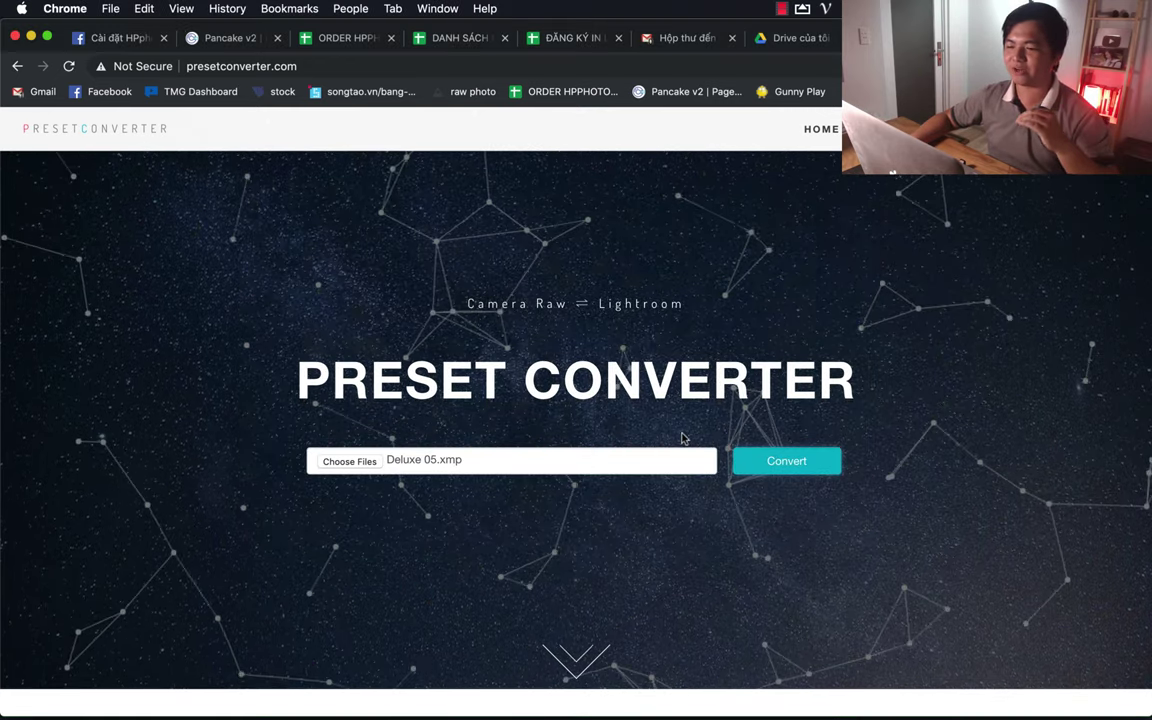
# Reload the converter, load all six Deluxe presets, and convert them in one batch
pyautogui.click(133, 138)
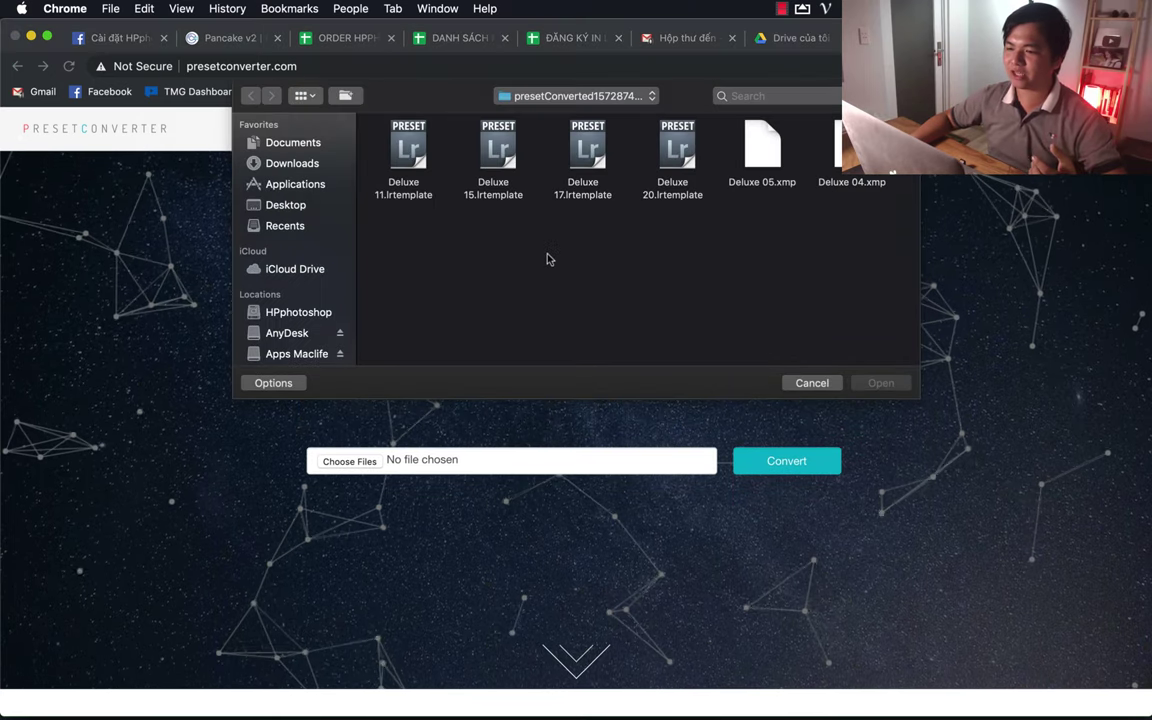
pyautogui.press('super+a')
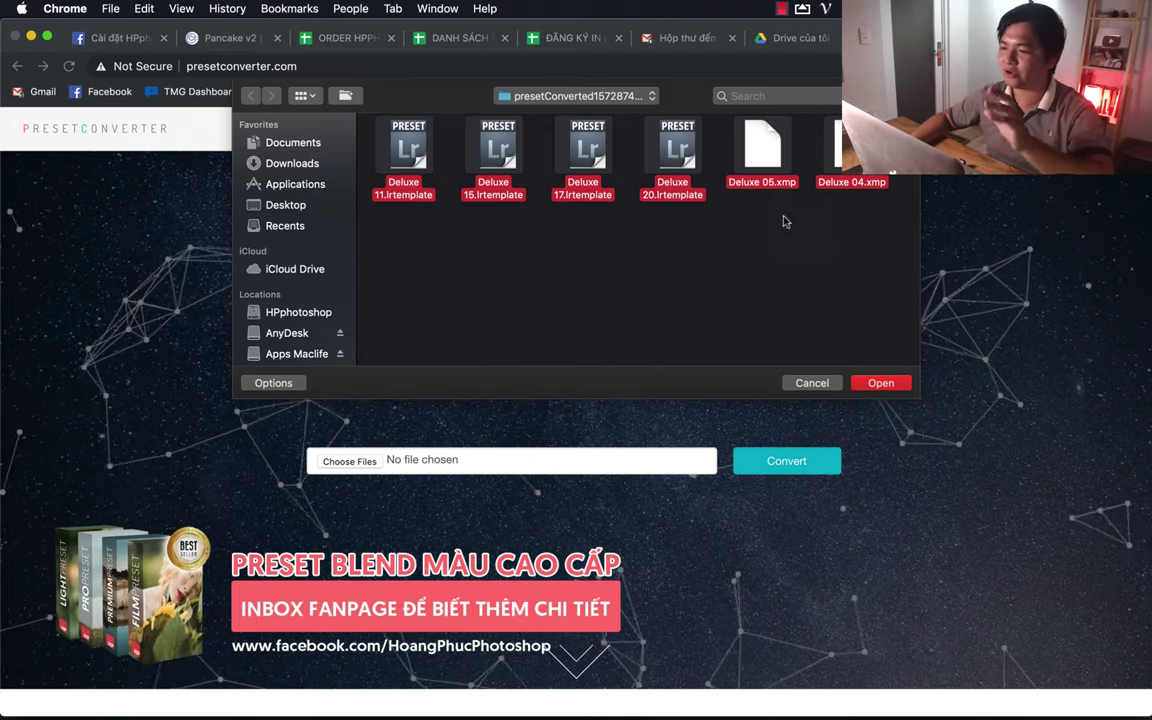
pyautogui.click(876, 382)
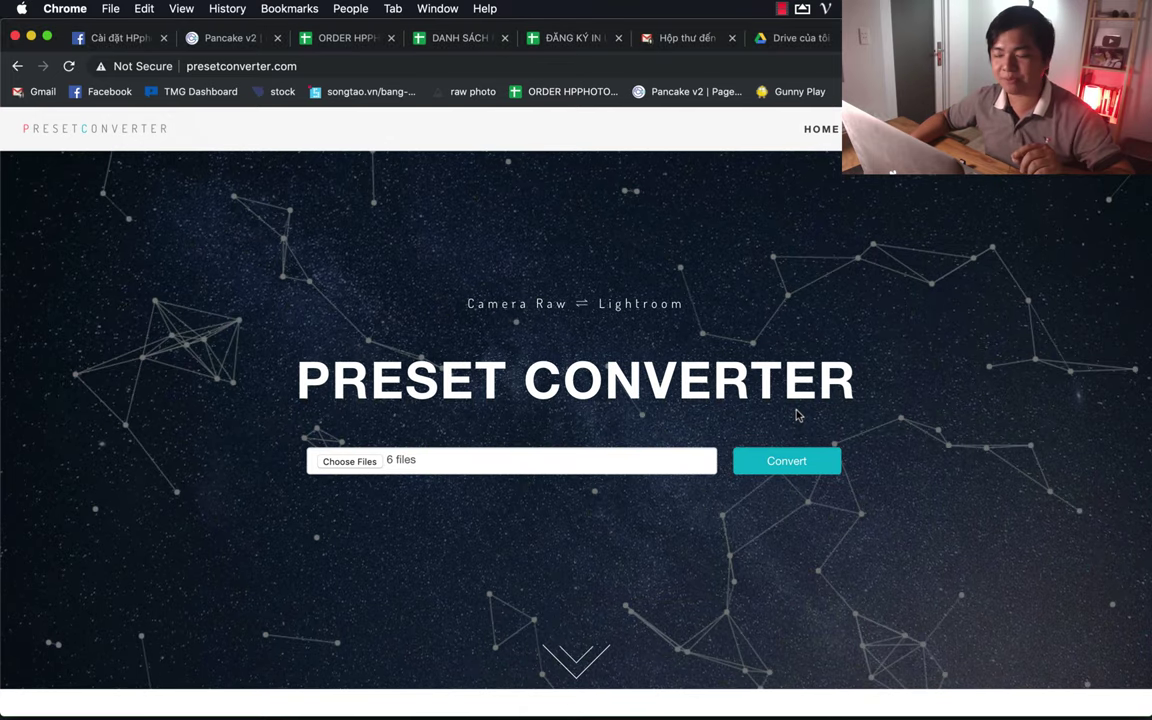
pyautogui.click(787, 463)
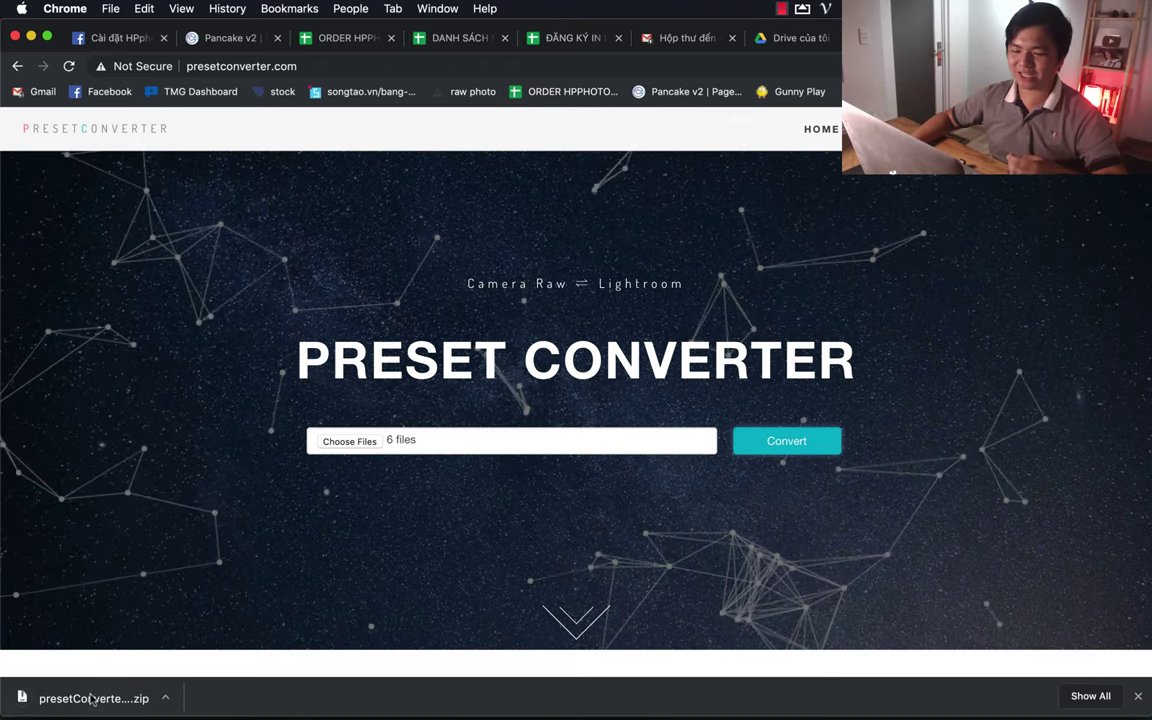
# Unpack the presetConverted zip and open the extracted folder with its six converted presets
pyautogui.click(93, 698)
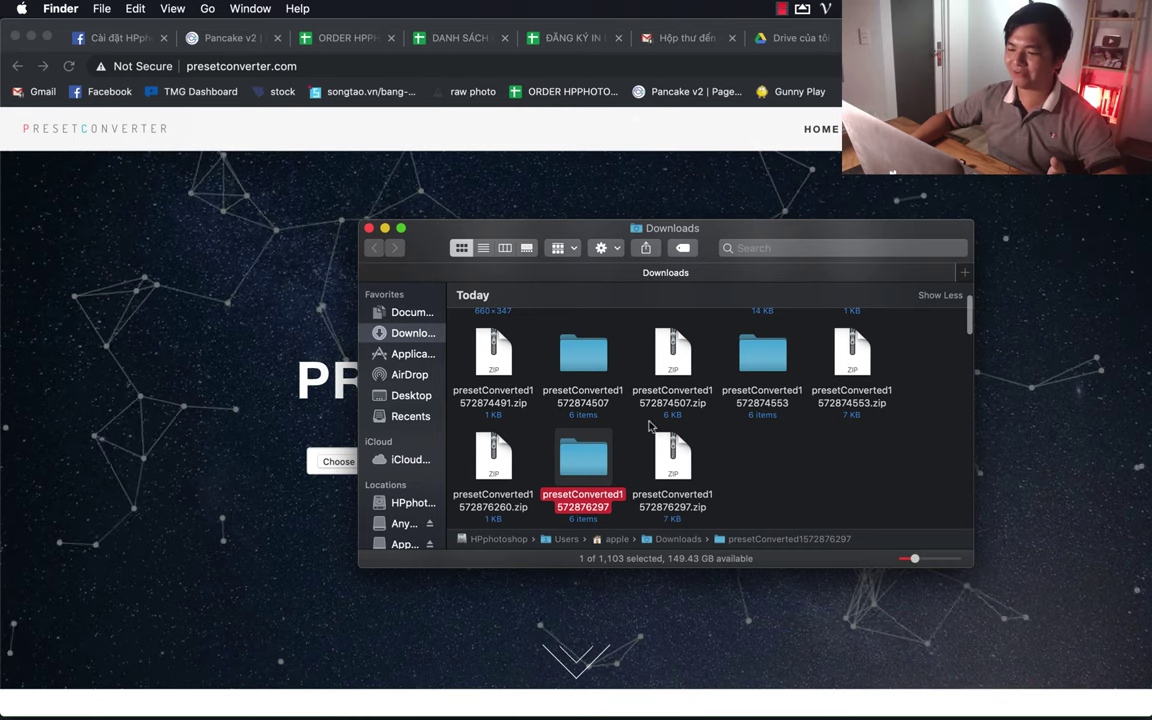
pyautogui.press('super+o')
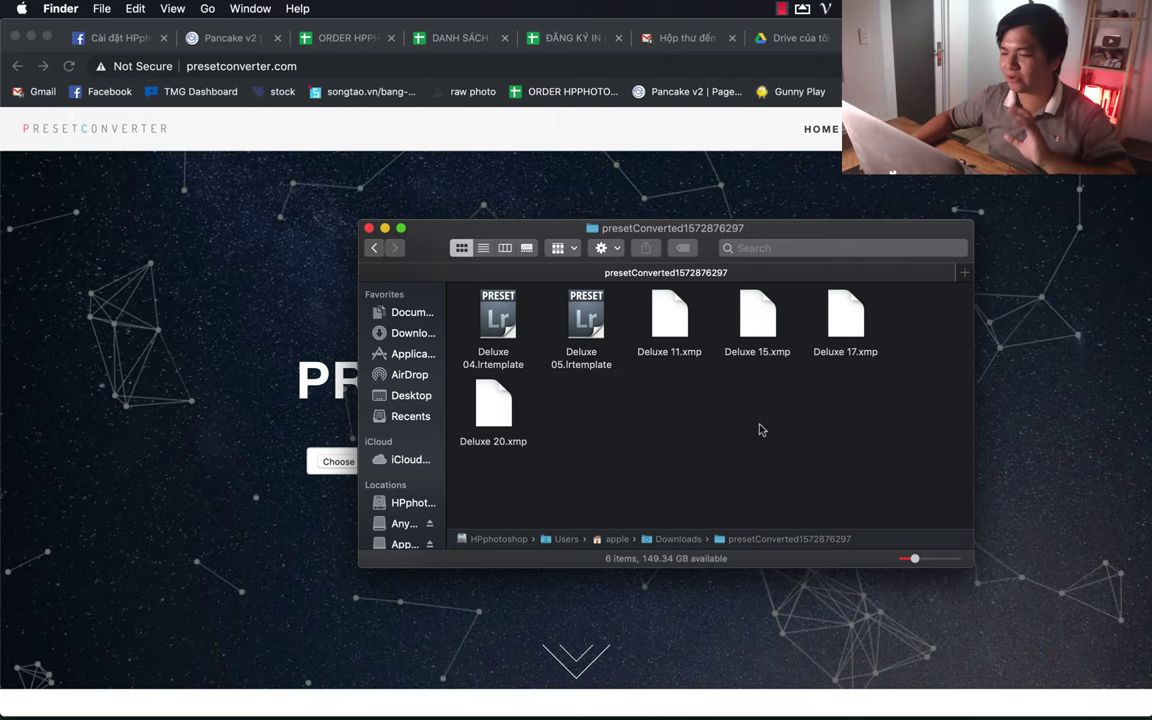
# Bring the Preset Converter page with its six loaded files back in front of Finder
pyautogui.click(105, 415)
pyautogui.scroll(-10, 175, 458)
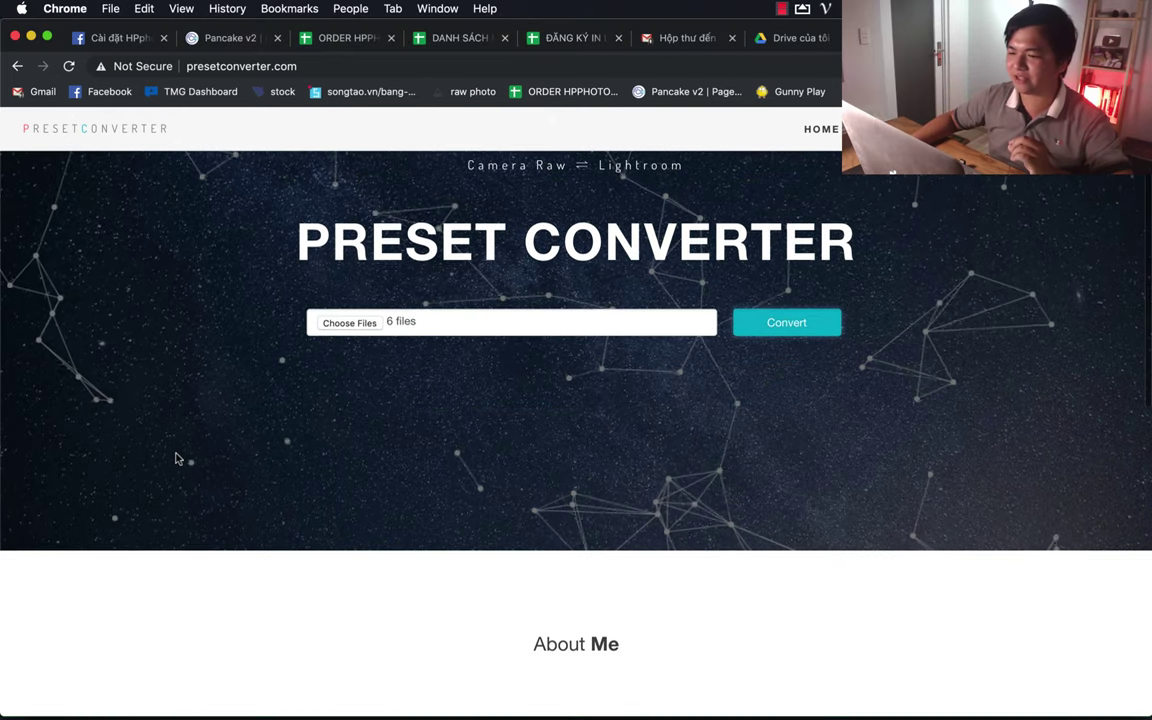
pyautogui.scroll(10, 175, 458)
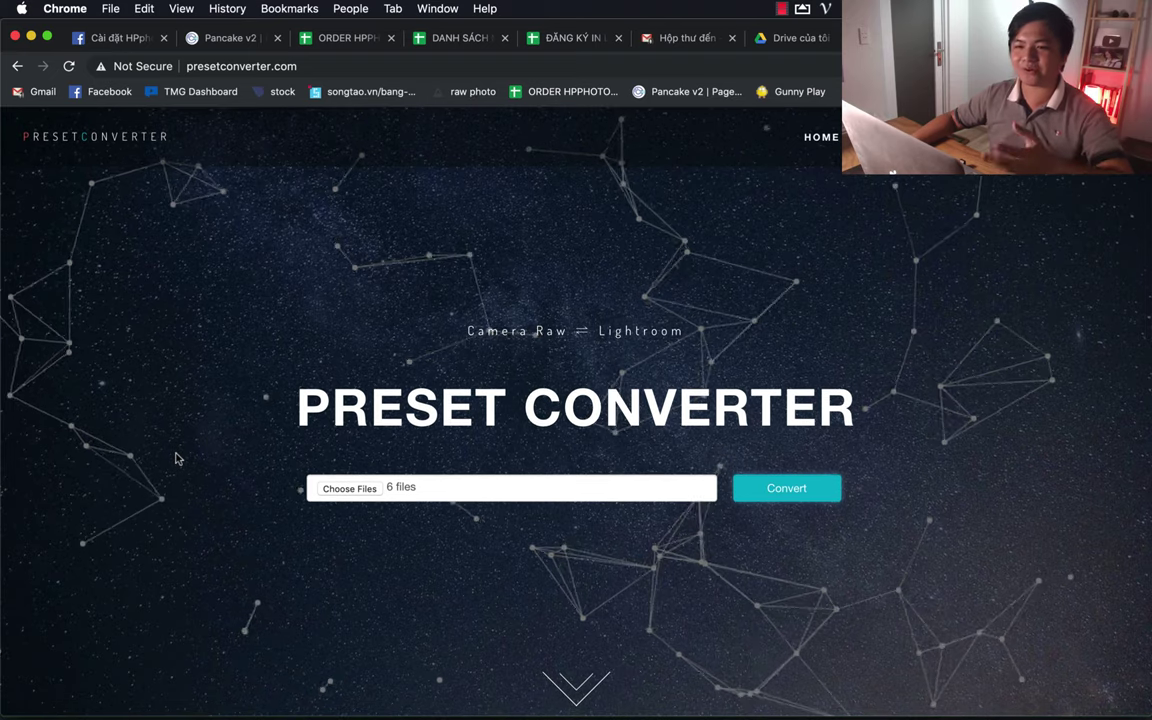